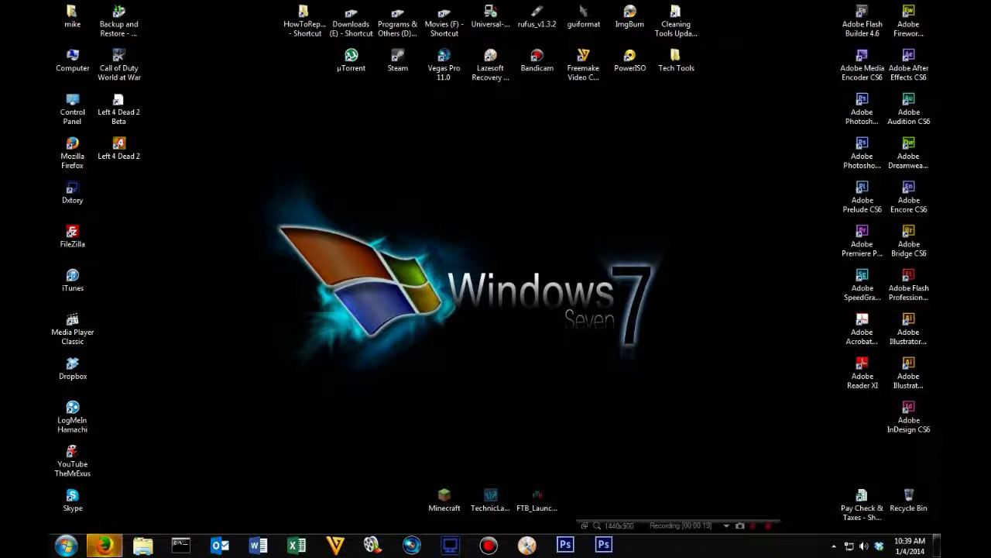
Open Firefox and search Google for 'malwarebytes'.
left_click(104, 545)
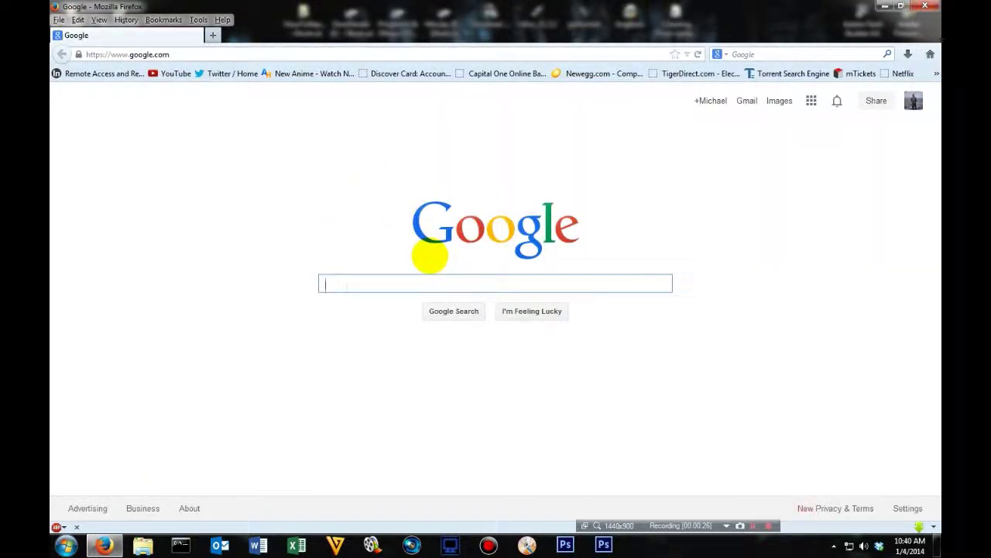
type("malware")
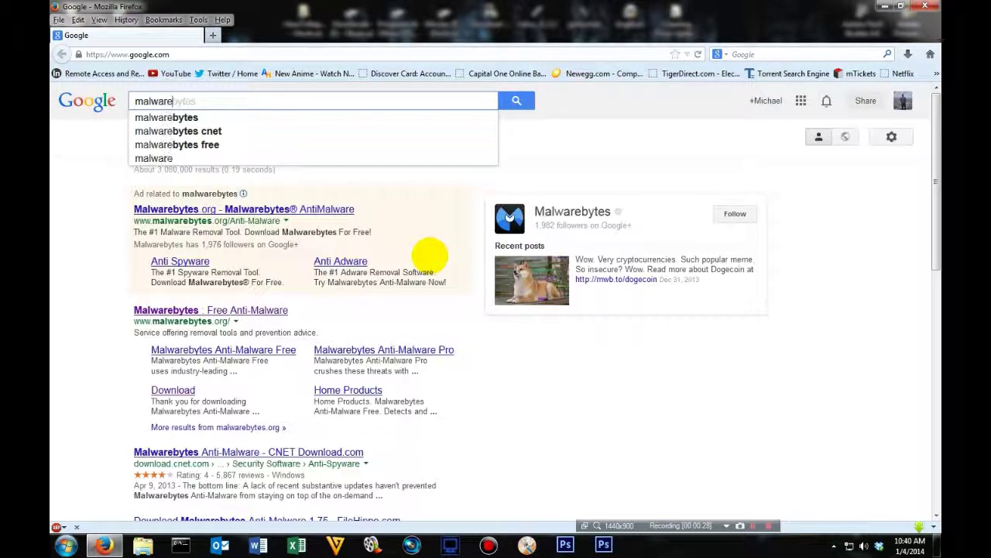
type("bytes")
key("Return")
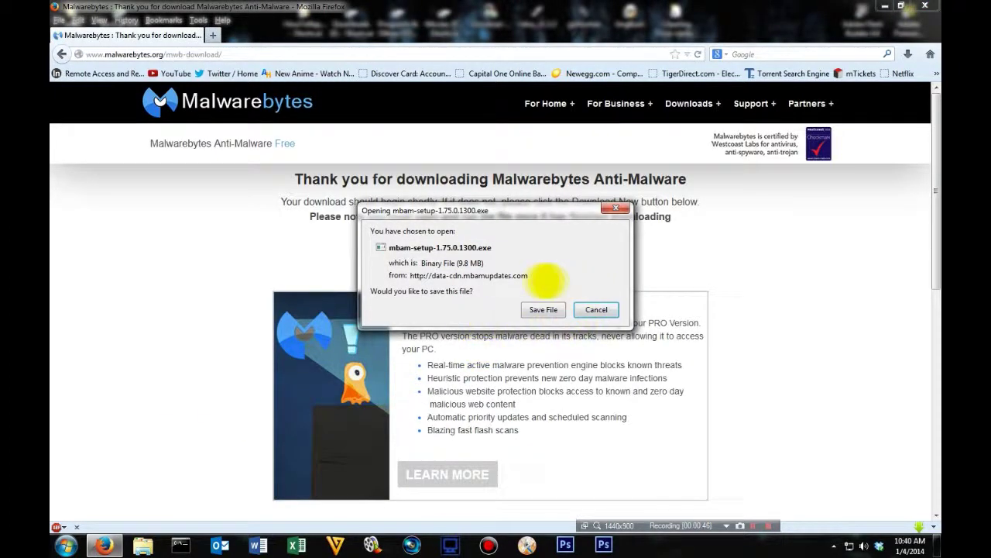
Save mbam-setup-1.75.0.1300.exe, launch it from the Downloads list, and minimize Firefox.
left_click(543, 309)
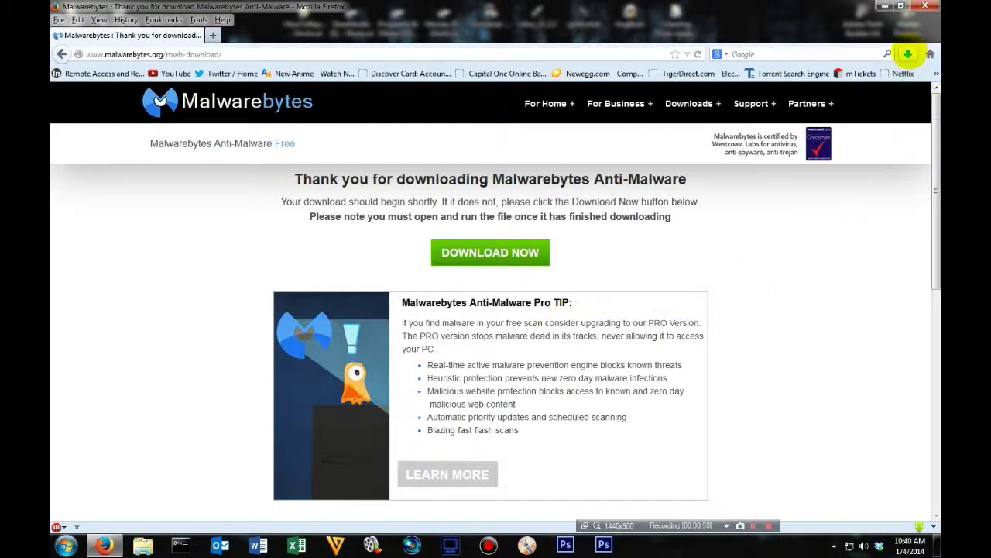
left_click(907, 54)
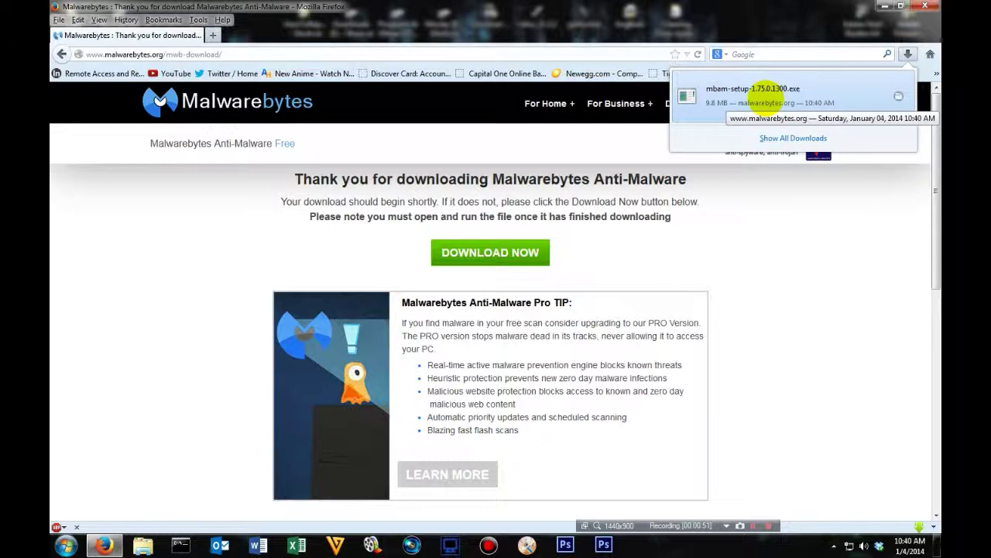
left_click(765, 97)
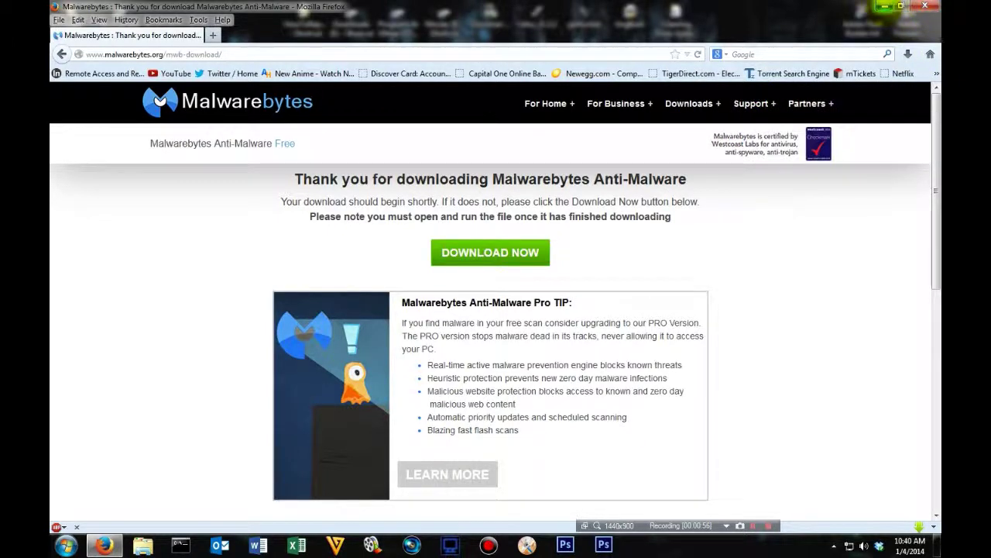
left_click(883, 6)
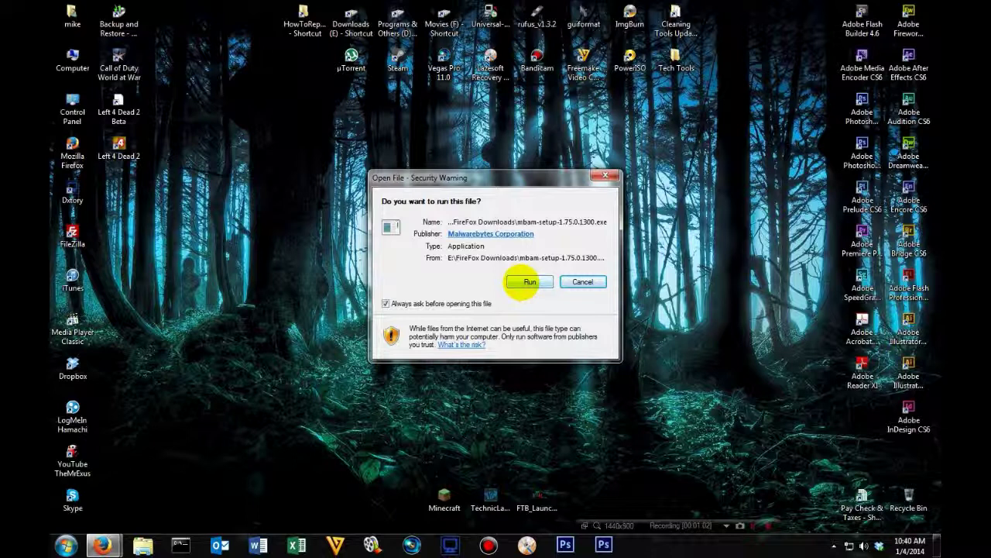
Allow the installer to run and keep English as the setup language.
left_click(525, 282)
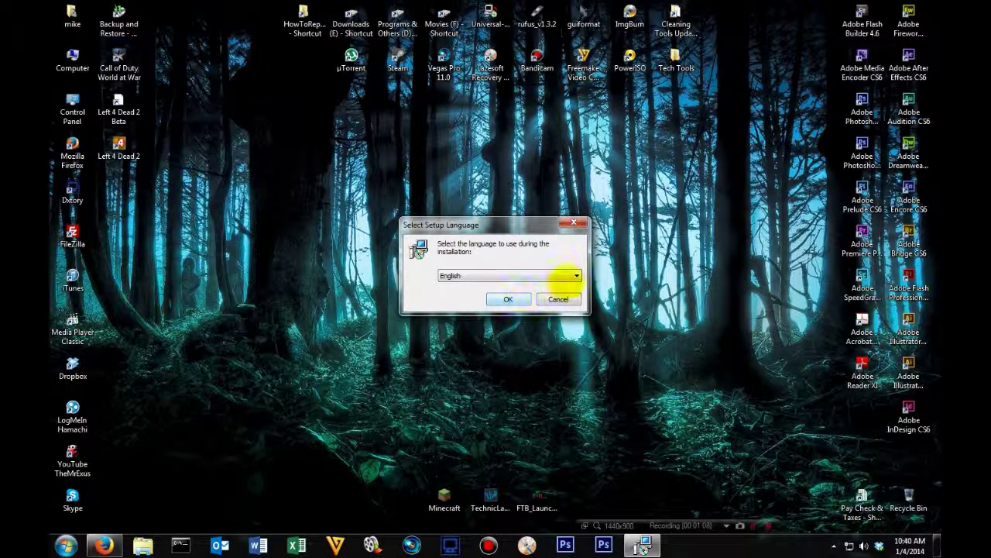
left_click(575, 275)
left_click(576, 275)
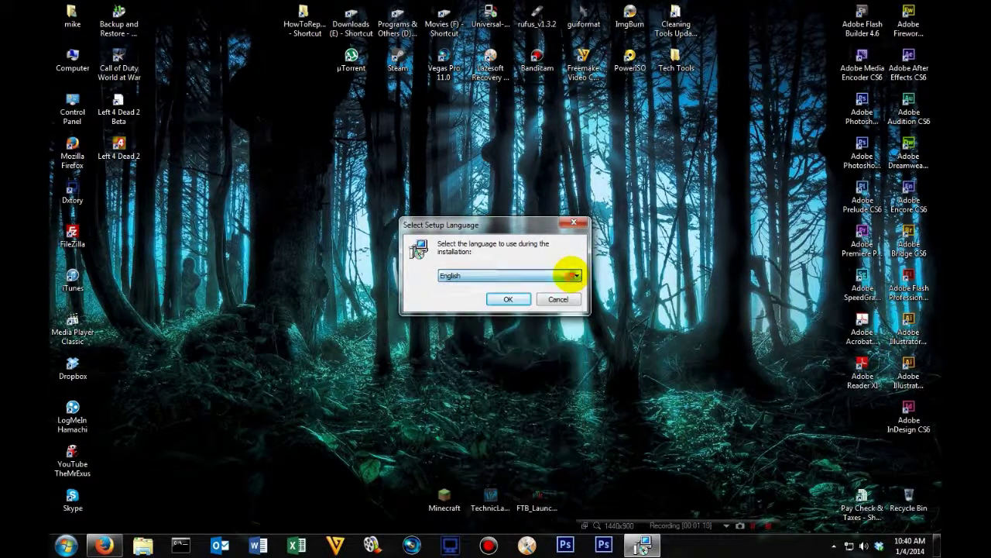
left_click(508, 298)
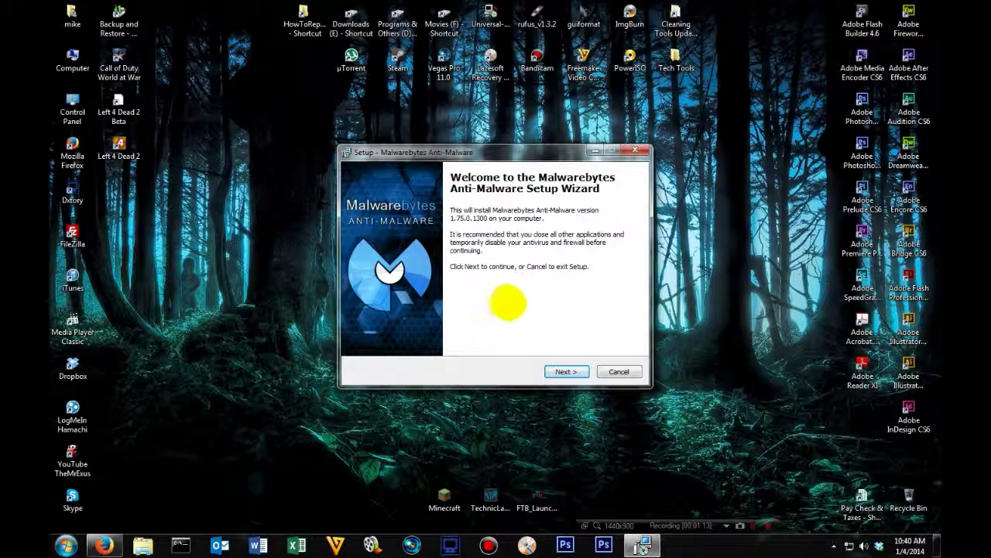
Accept the license agreement and keep the default install folder and Start Menu folder.
left_click(562, 371)
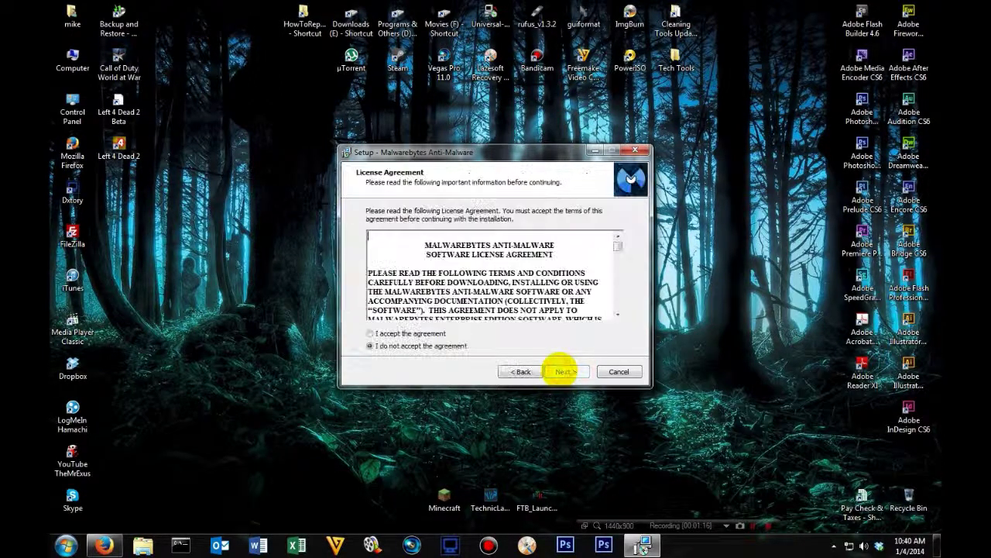
left_click(404, 334)
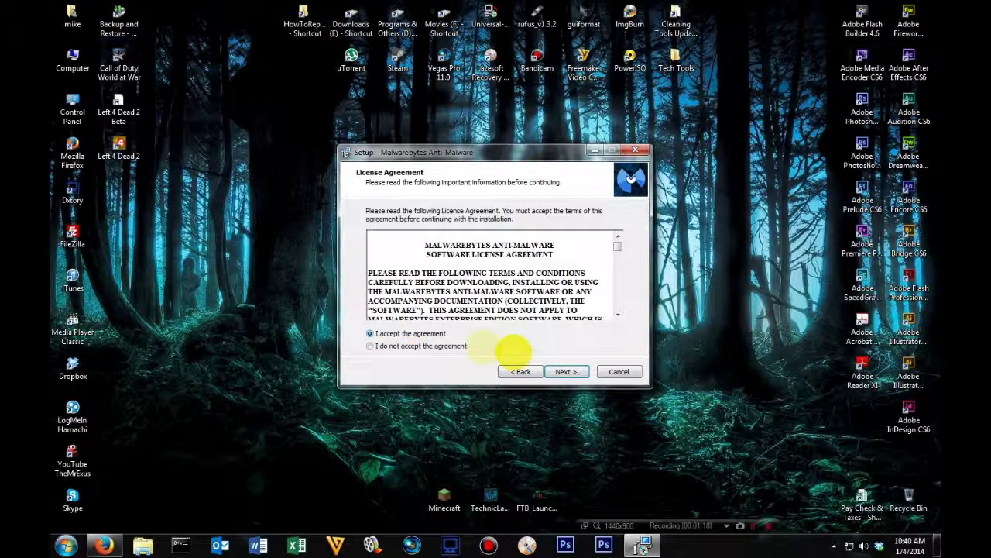
left_click(566, 372)
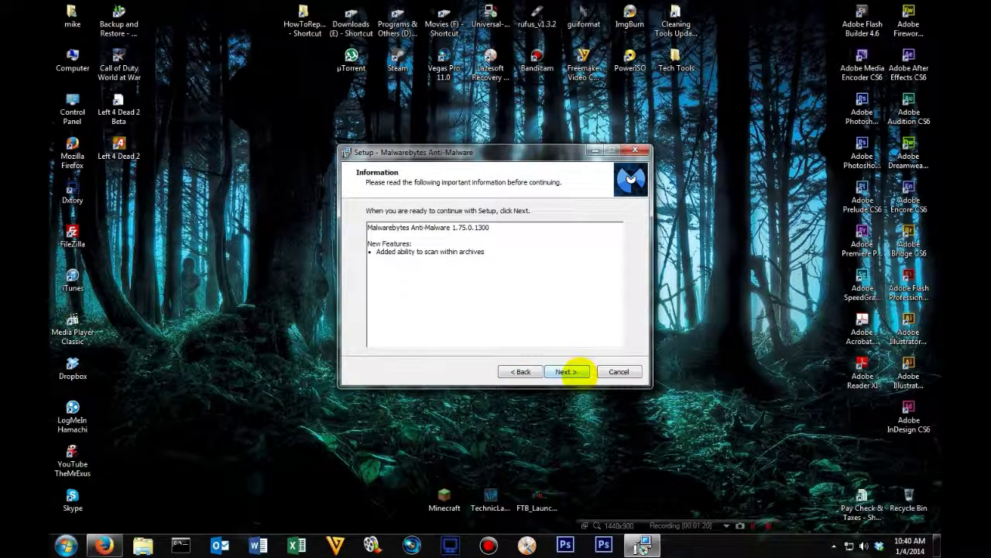
left_click(563, 372)
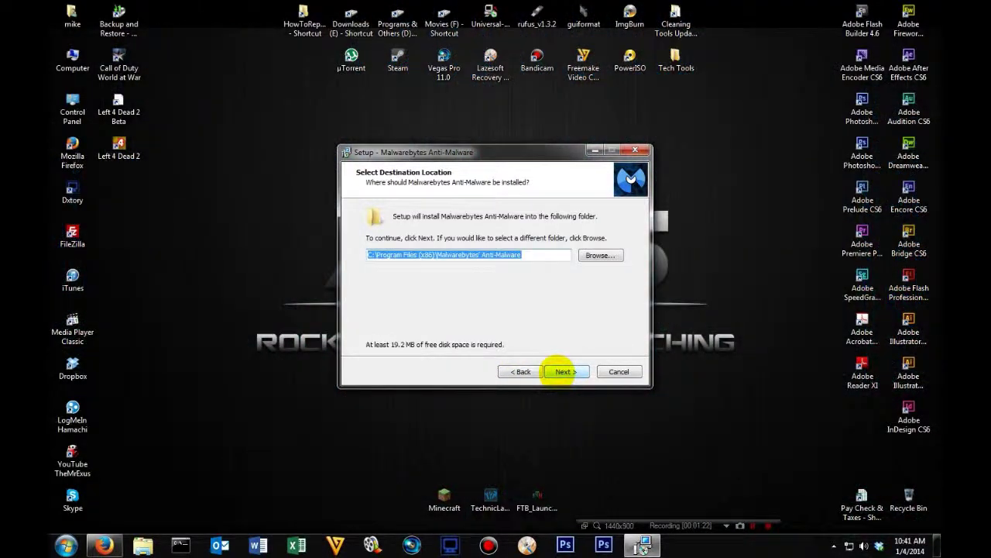
left_click(564, 372)
left_click(561, 370)
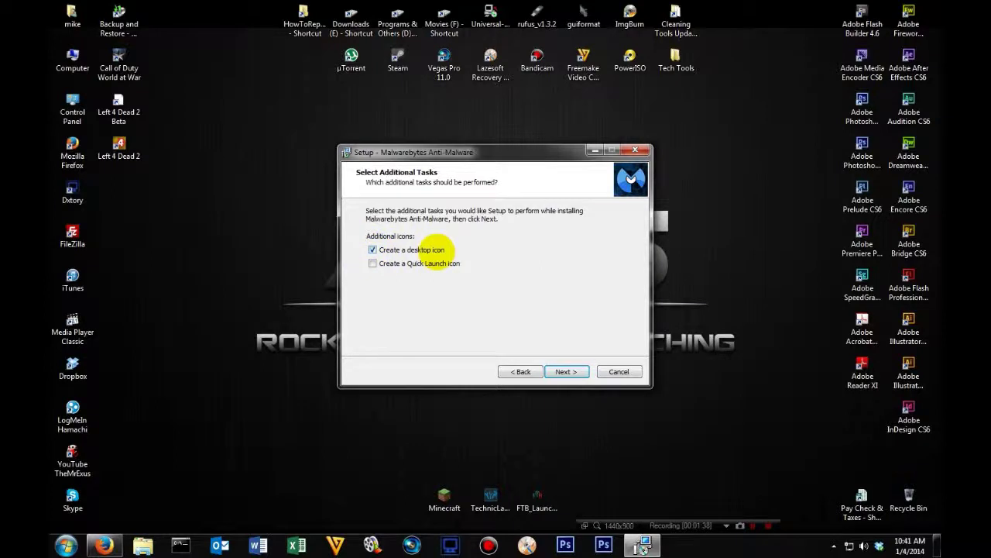
Install Malwarebytes Anti-Malware and uncheck the free PRO trial on the completion page.
left_click(565, 372)
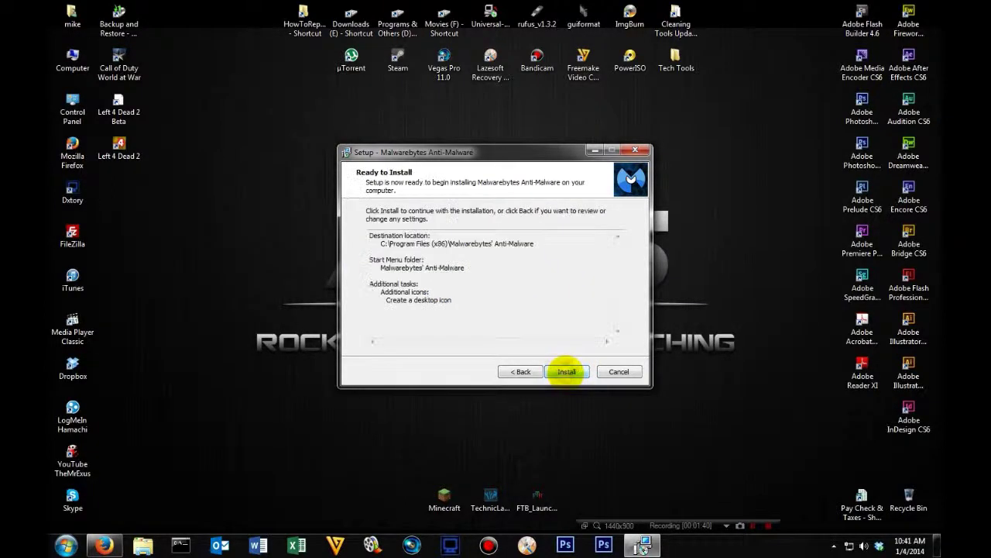
left_click(566, 372)
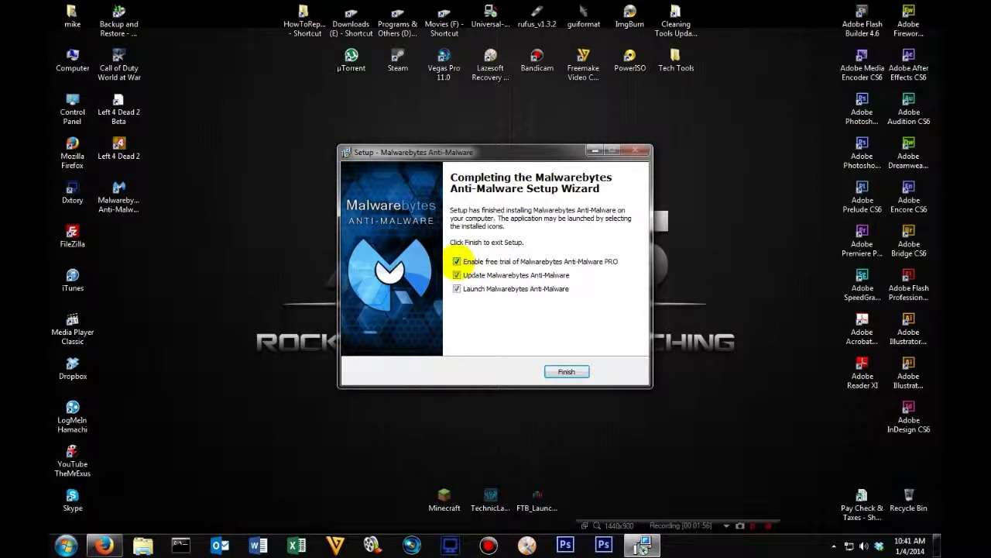
left_click(456, 262)
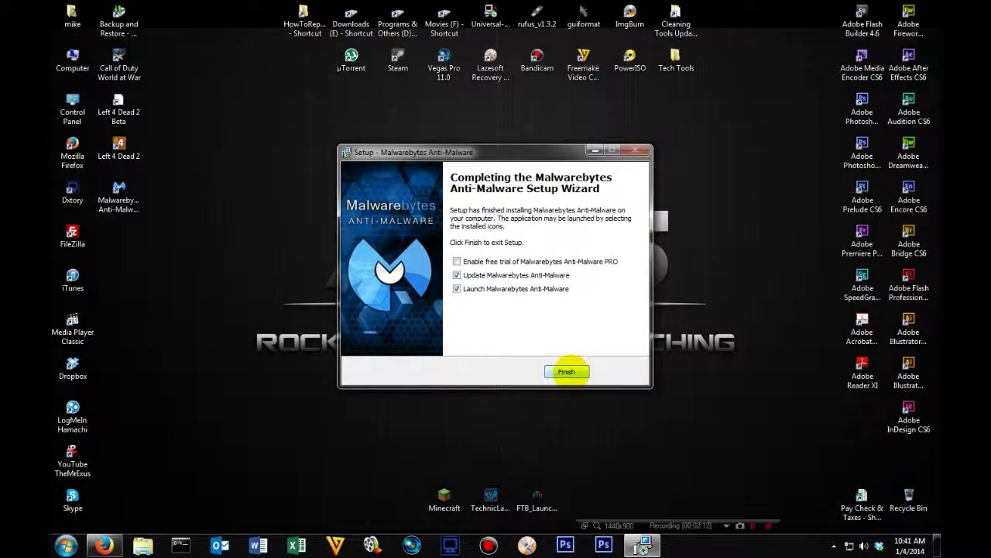
Finish setup and acknowledge the database update to v2014.01.04.04.
left_click(568, 371)
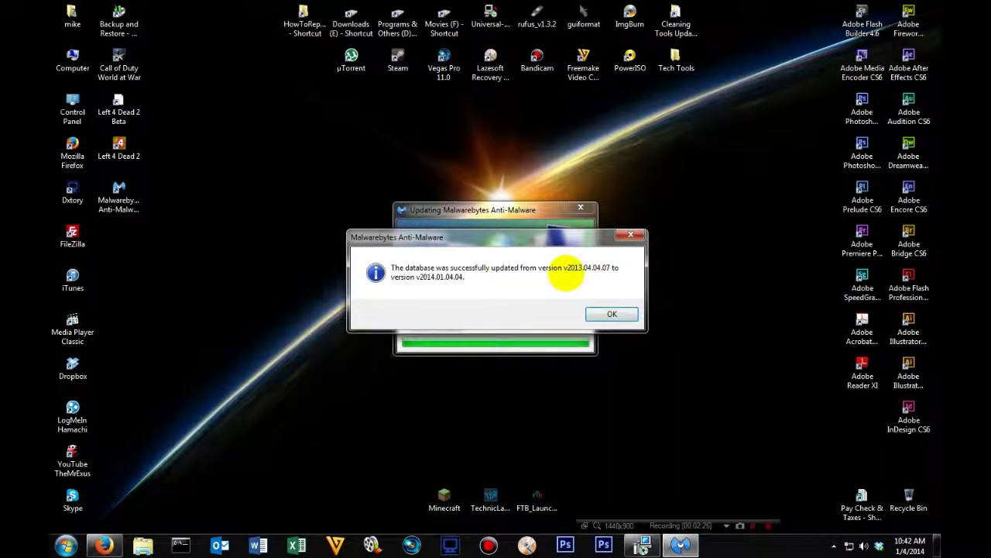
left_click(620, 314)
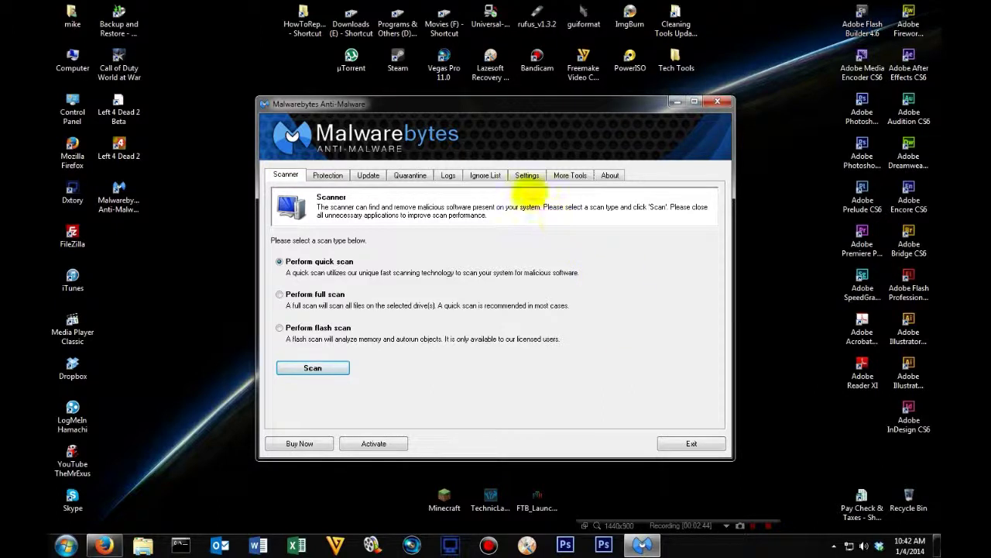
Enable terminating Internet Explorer during removal; set PUP and P2P to 'Show in results list and check for removal'.
left_click(527, 175)
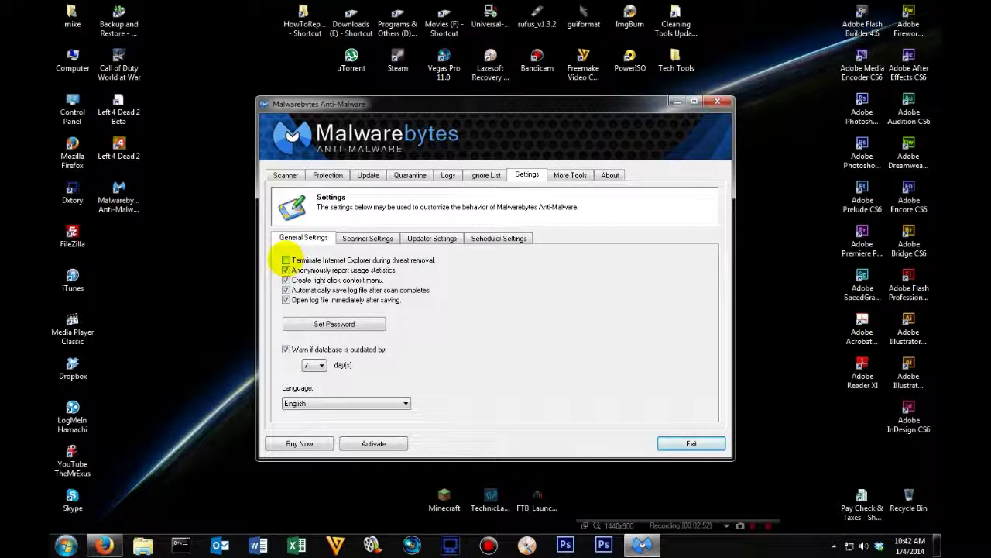
left_click(286, 260)
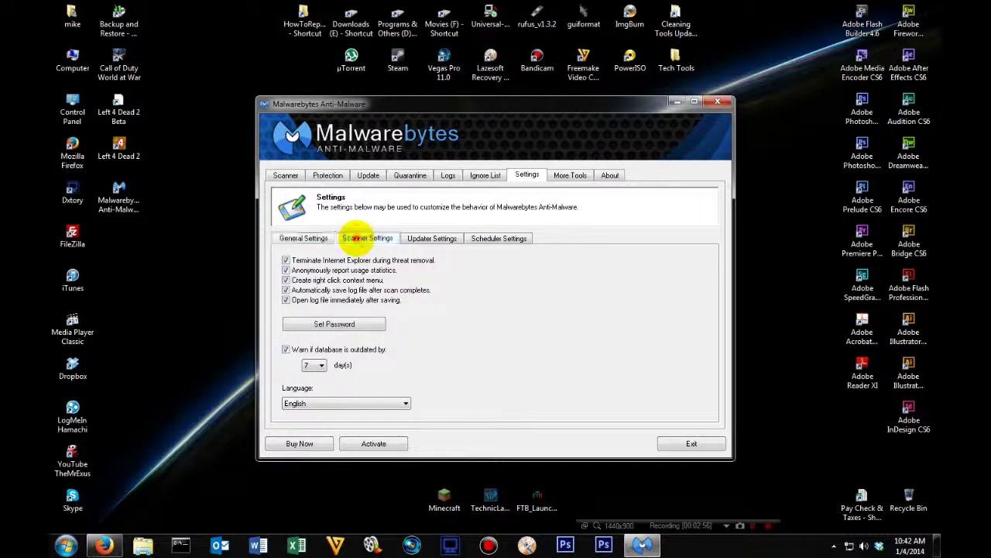
left_click(363, 237)
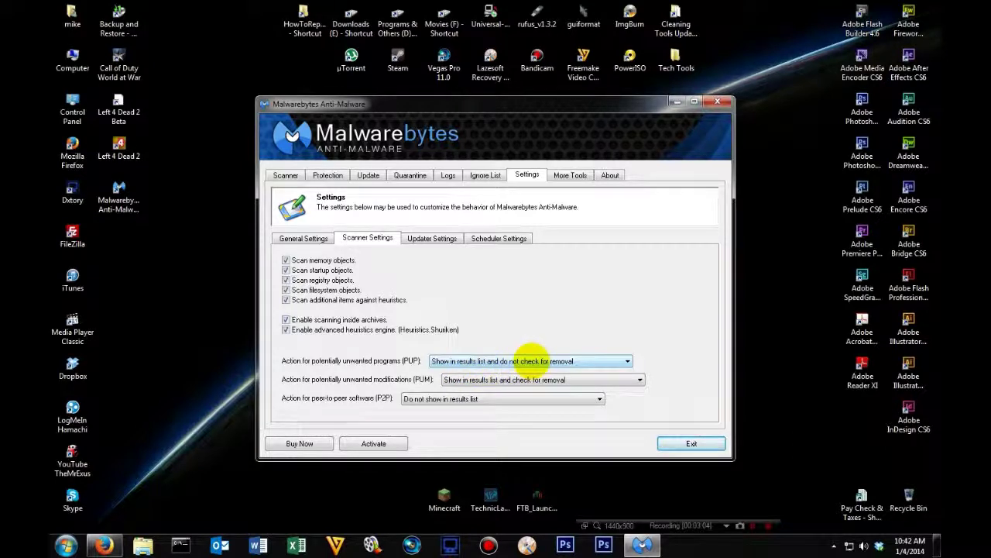
left_click(529, 359)
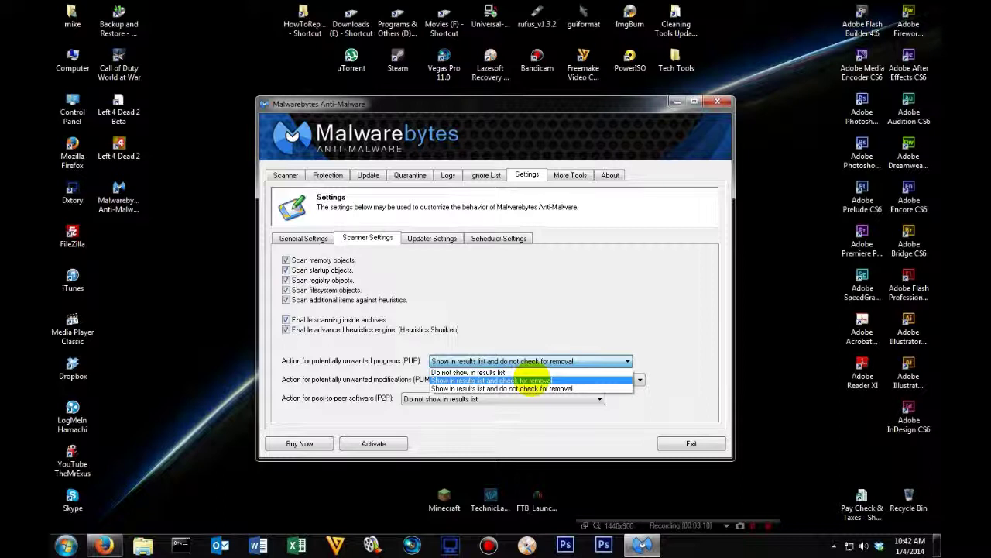
left_click(534, 381)
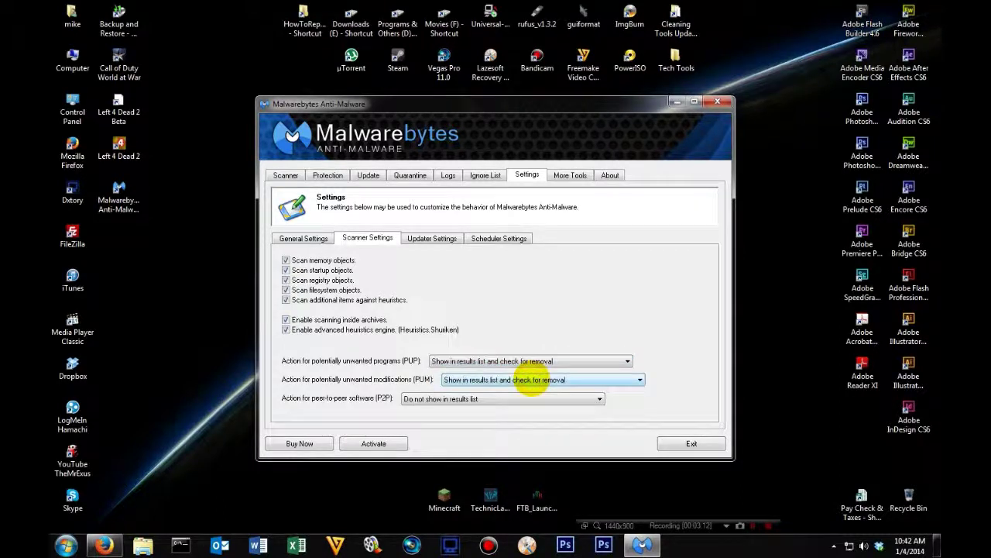
left_click(471, 399)
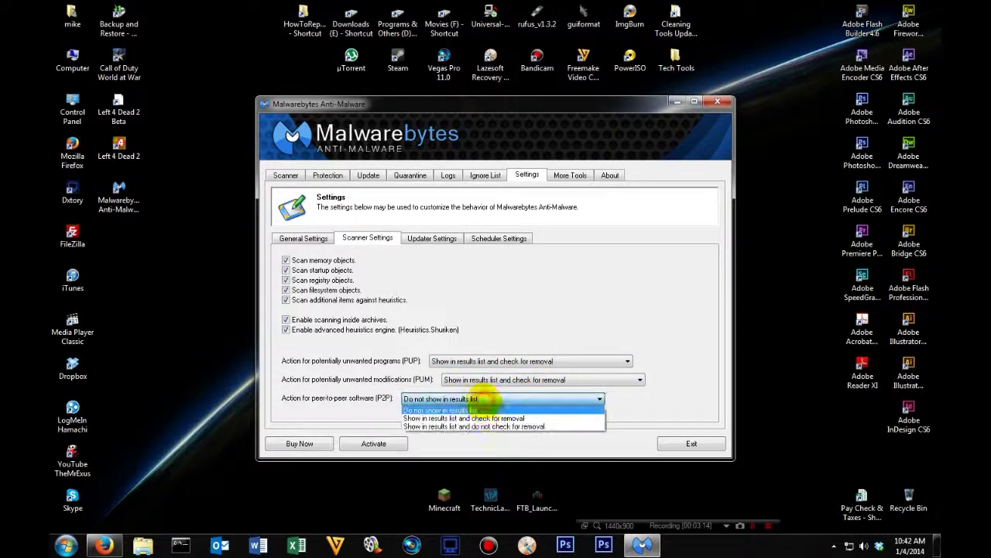
left_click(486, 419)
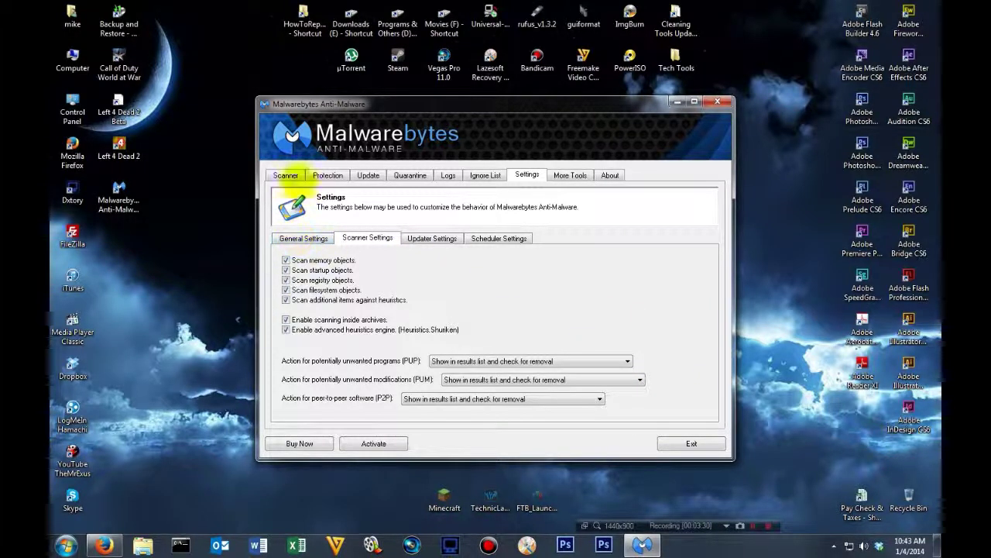
Start a scan with 'Perform quick scan' selected on the Scanner tab.
left_click(285, 174)
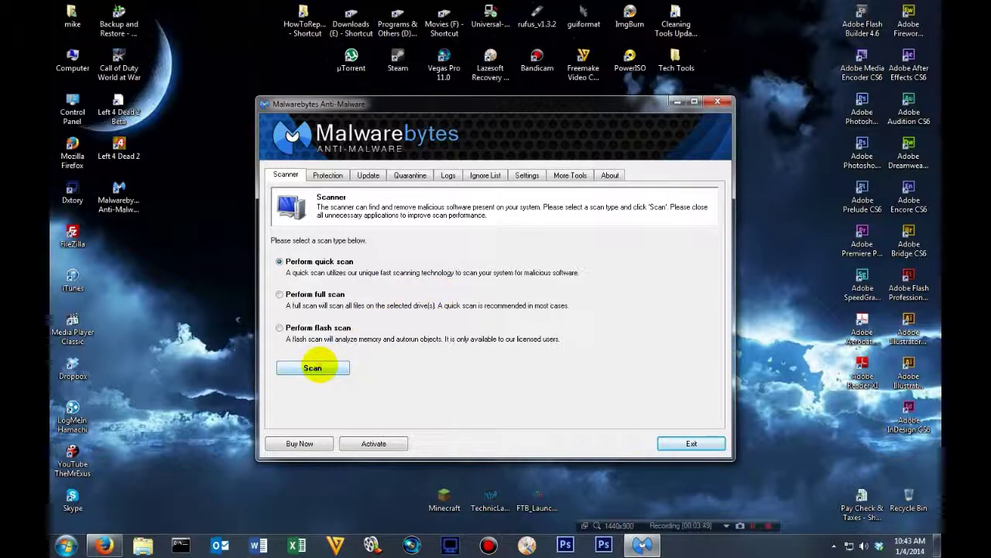
left_click(313, 367)
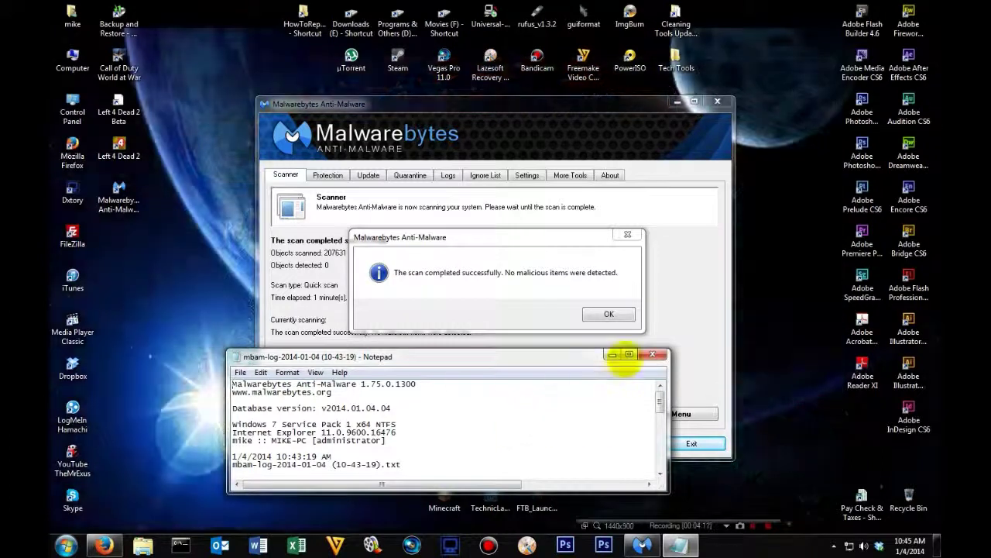
Maximize the Notepad scan log to review it, then close it.
left_click(629, 355)
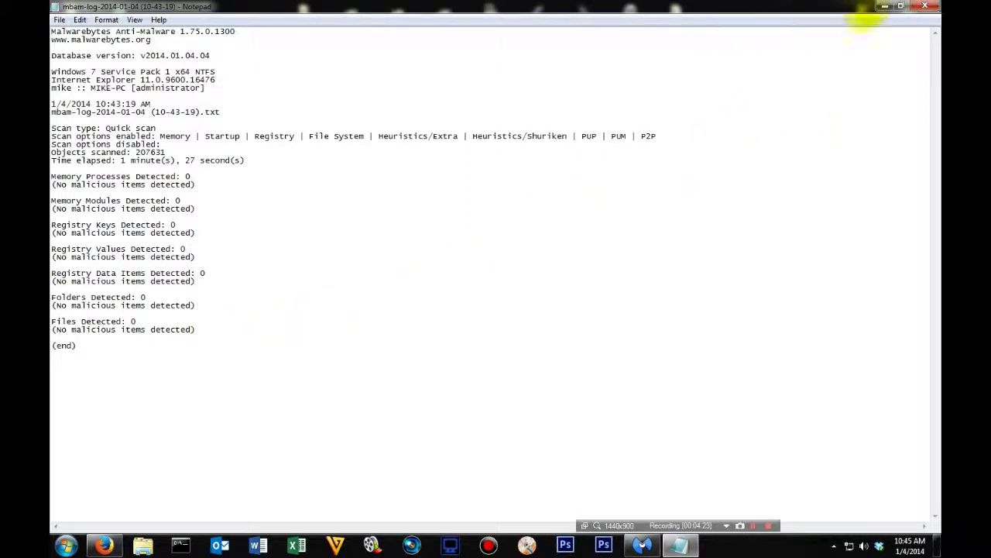
left_click(924, 6)
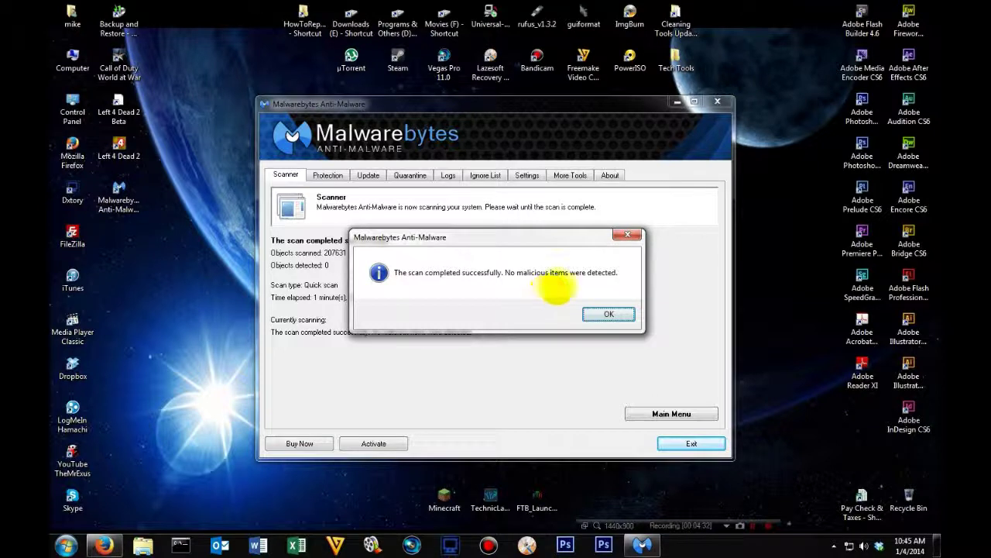
Acknowledge the 'scan completed successfully' message reporting no malicious items.
left_click(609, 314)
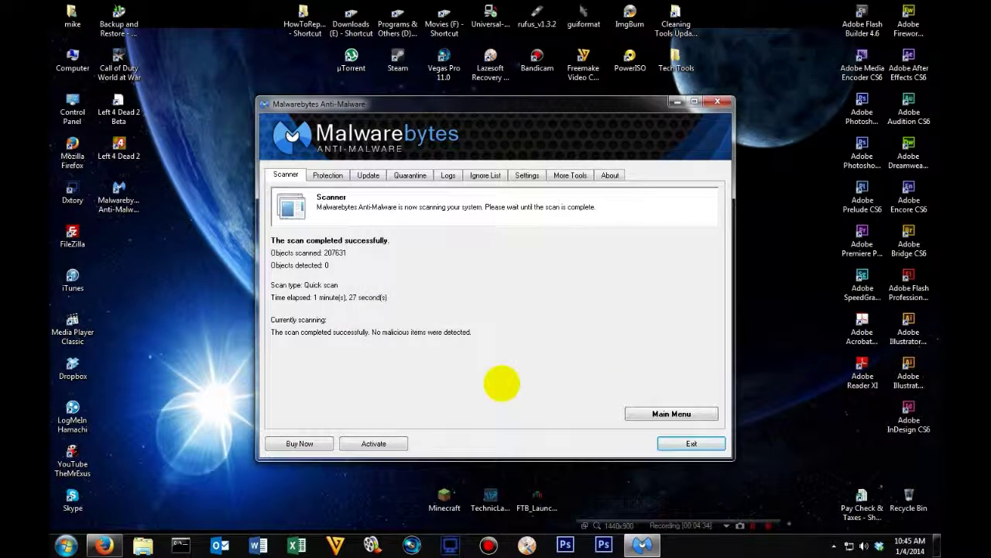